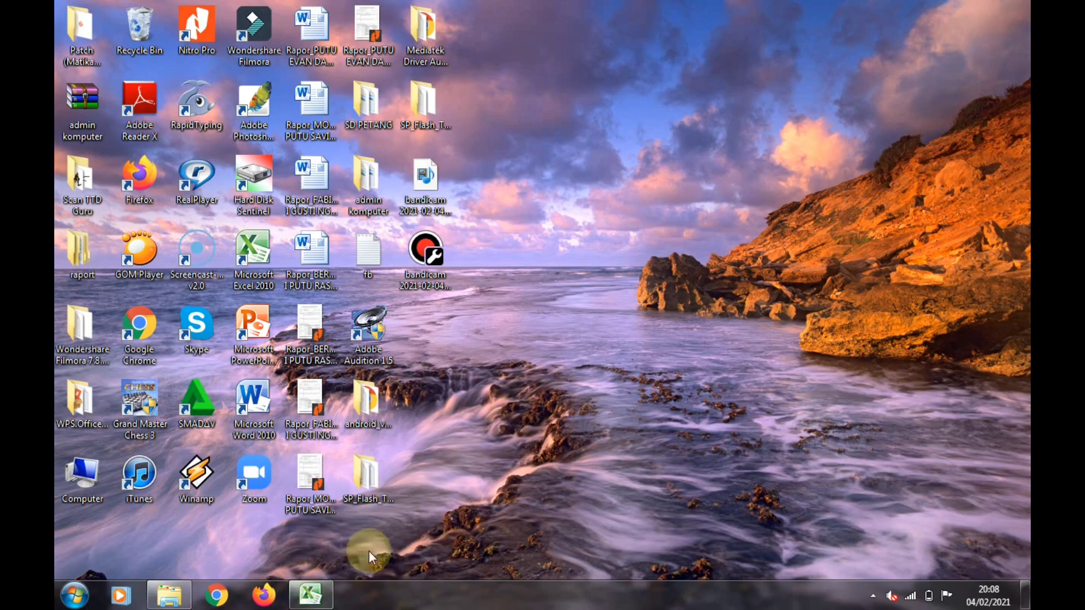
- Switch to the open Excel workbook and clear the incomplete formula from cell C2
click(326, 597)
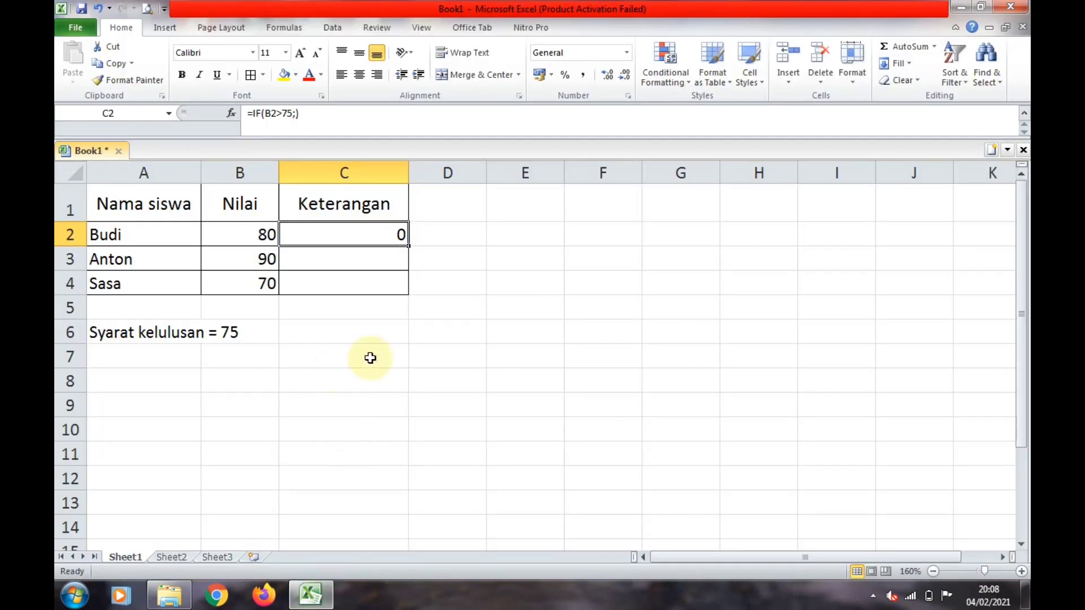
key(Delete)
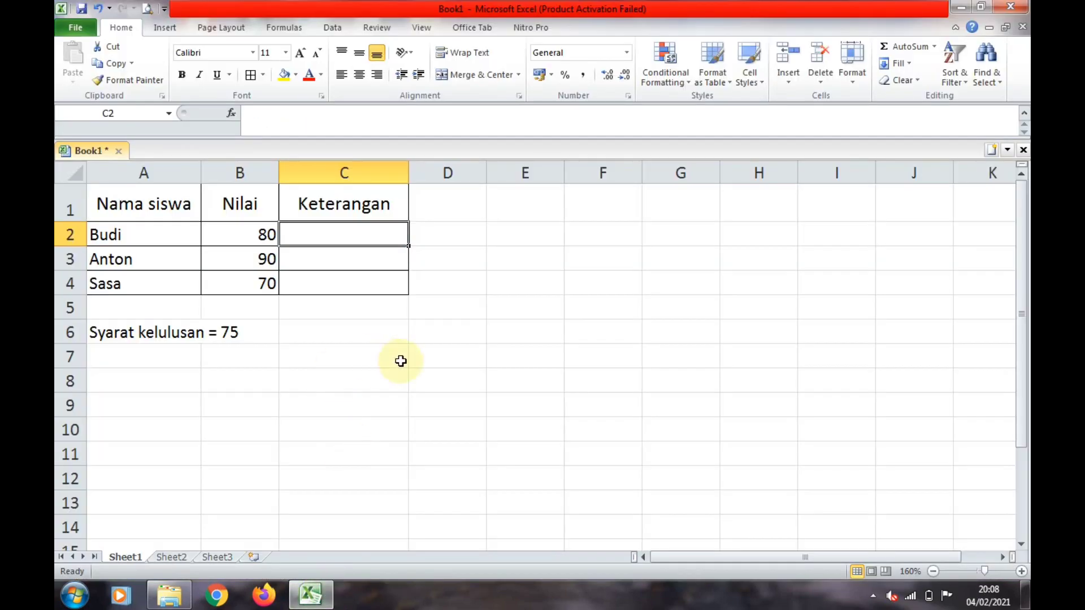
click(431, 386)
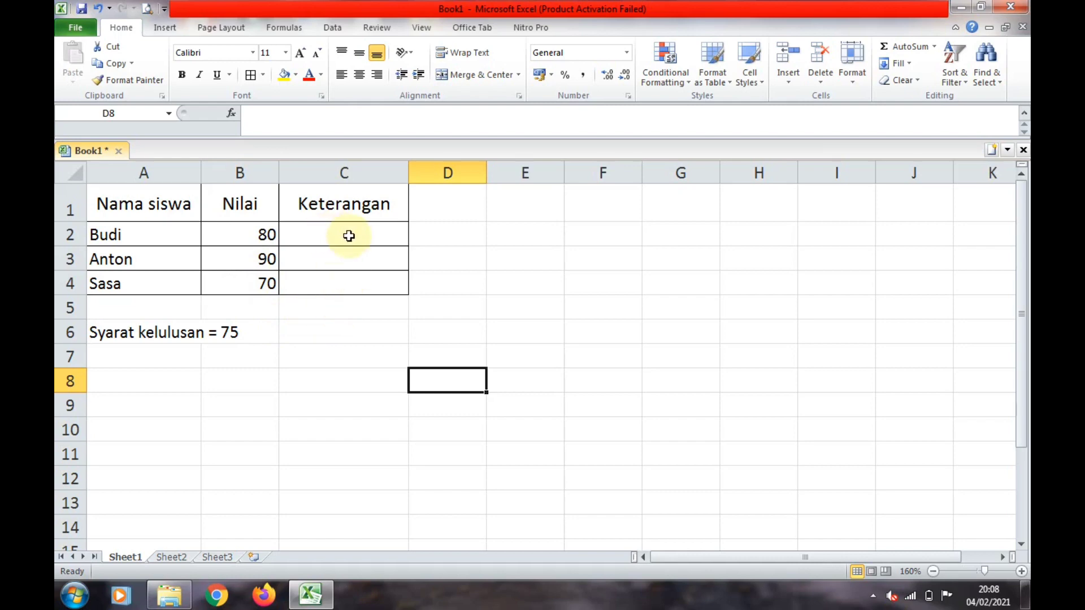
- Enter the formula =IF(B2>75;"Lulus";"Tidak lulus") in cell C2 of the Keterangan column
click(331, 234)
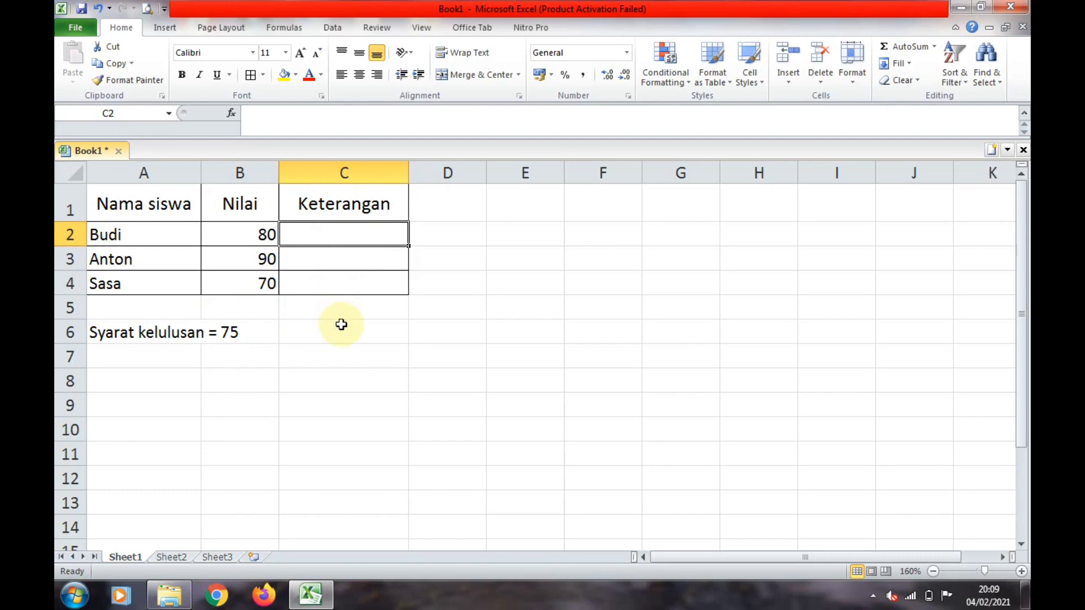
text(=)
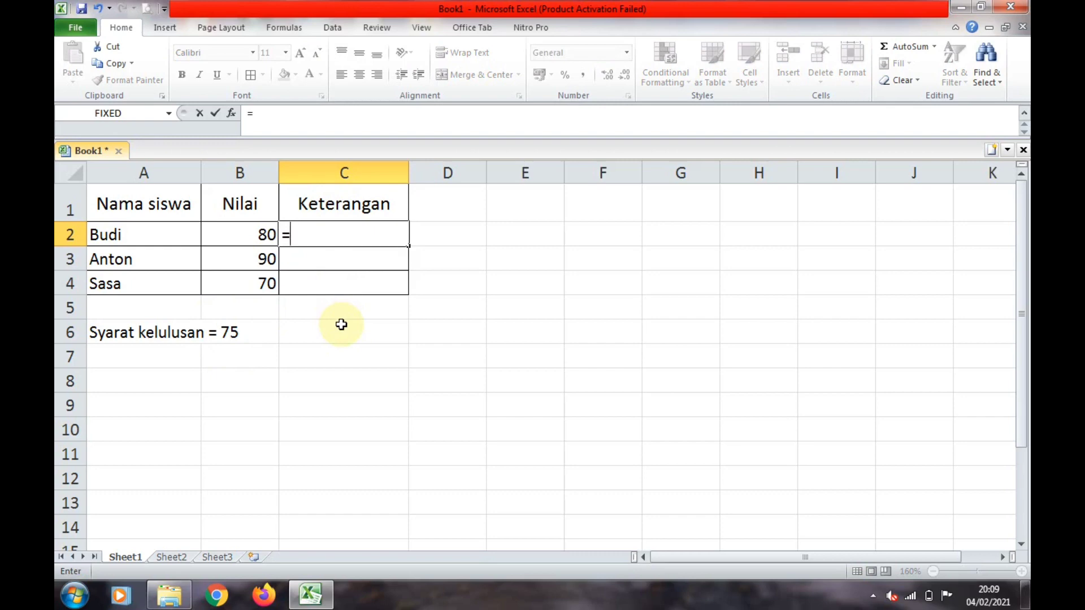
text(if)
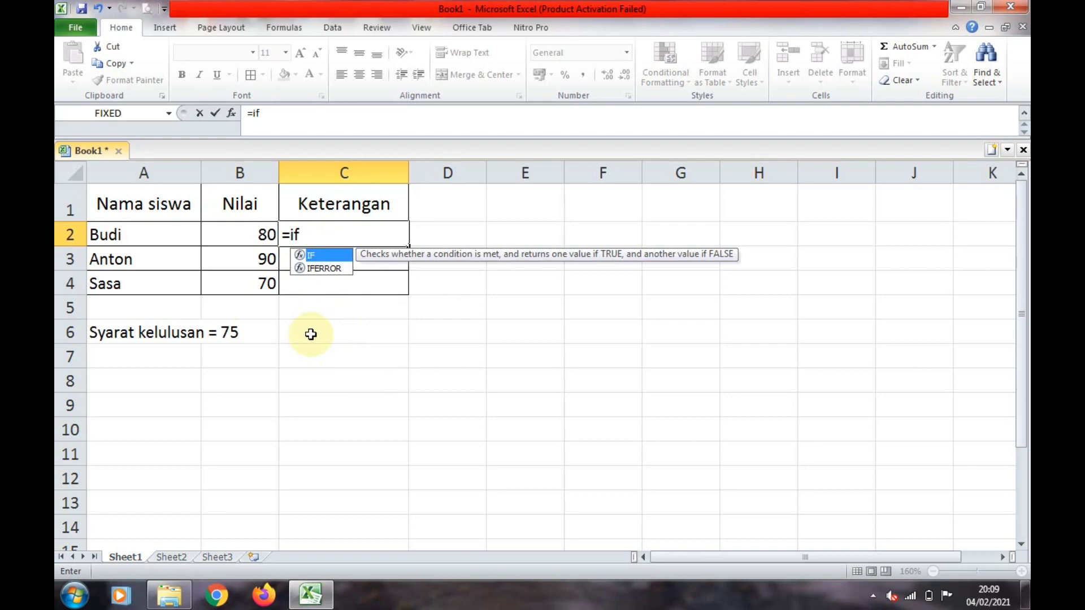
text(()
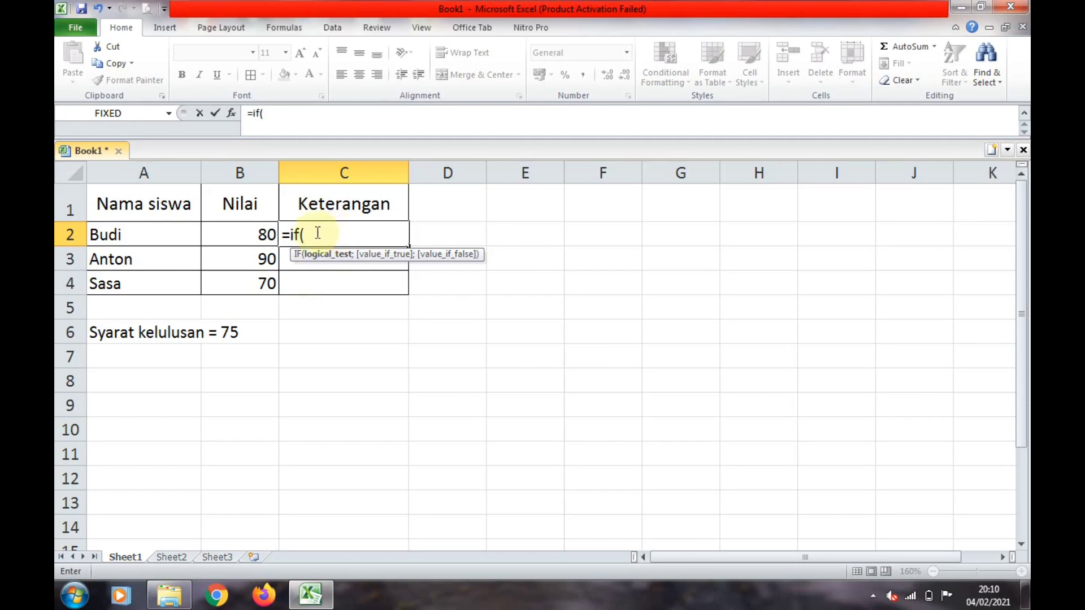
click(257, 235)
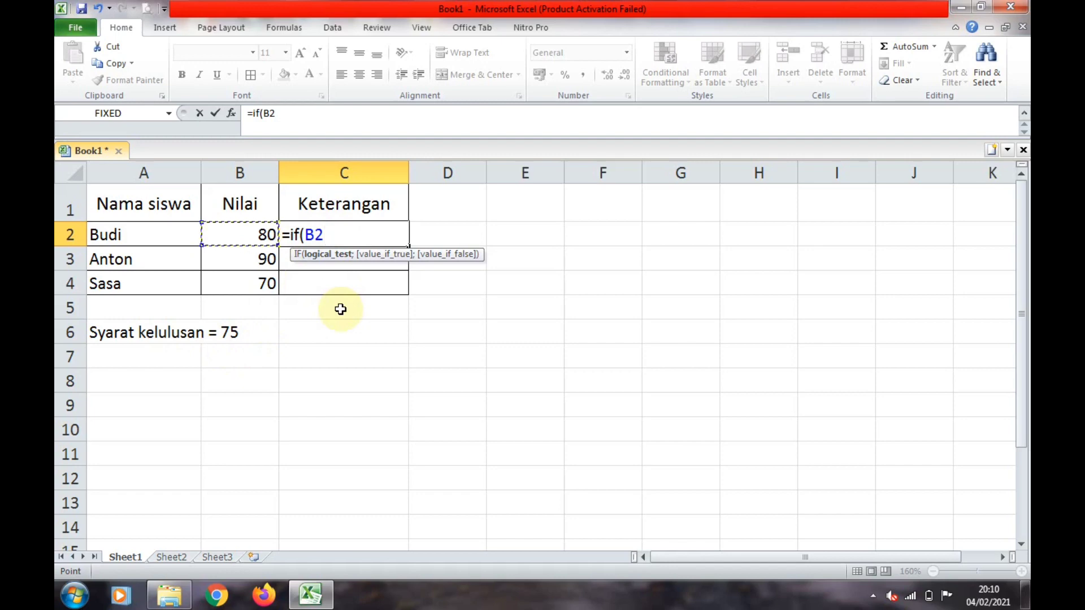
text(>75)
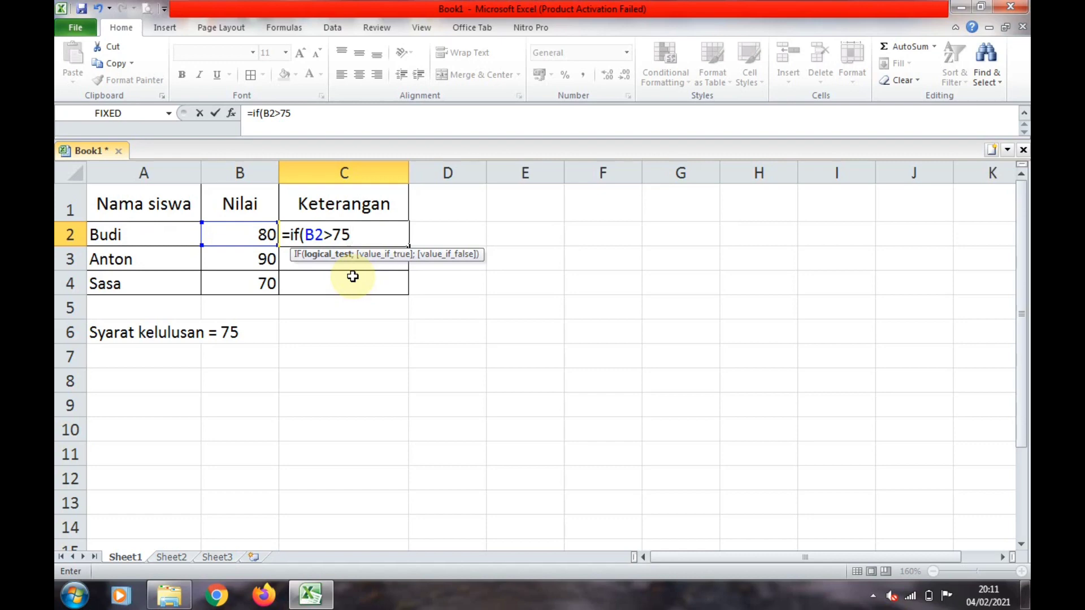
text(;"Lu)
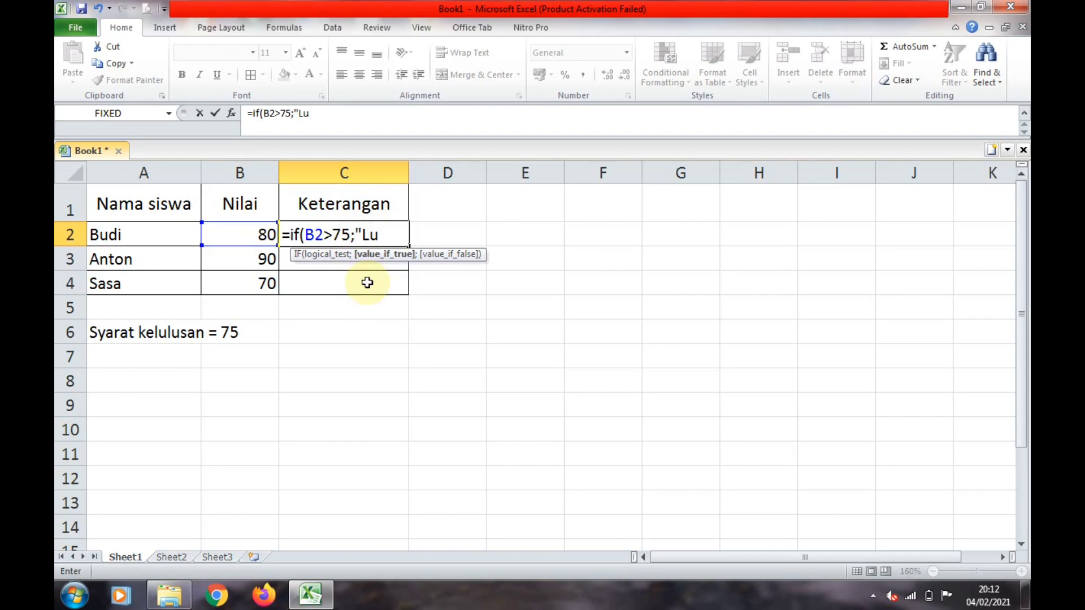
text(lus")
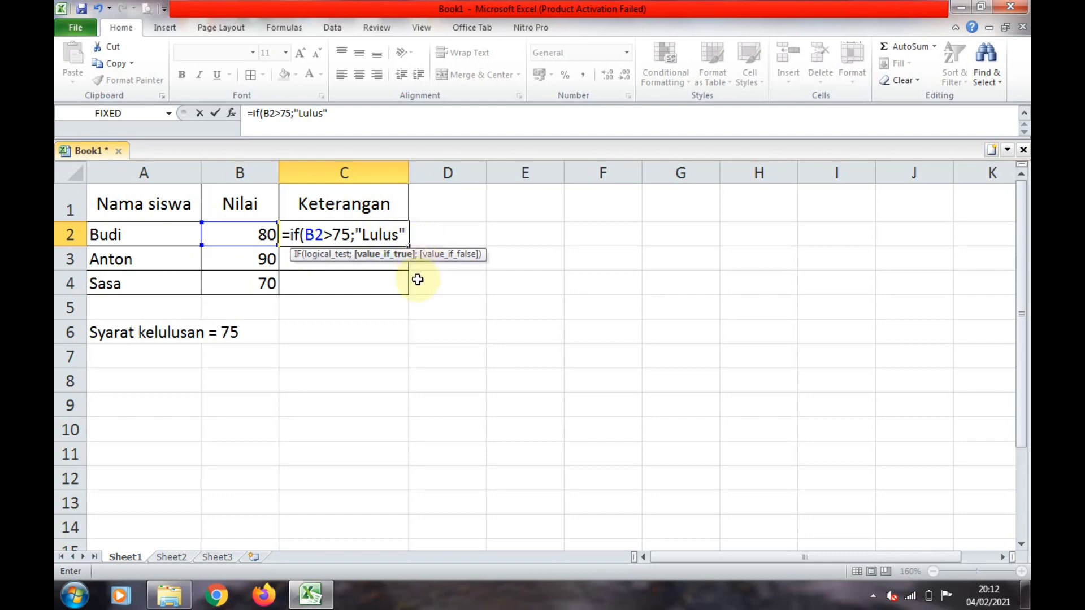
text(;)
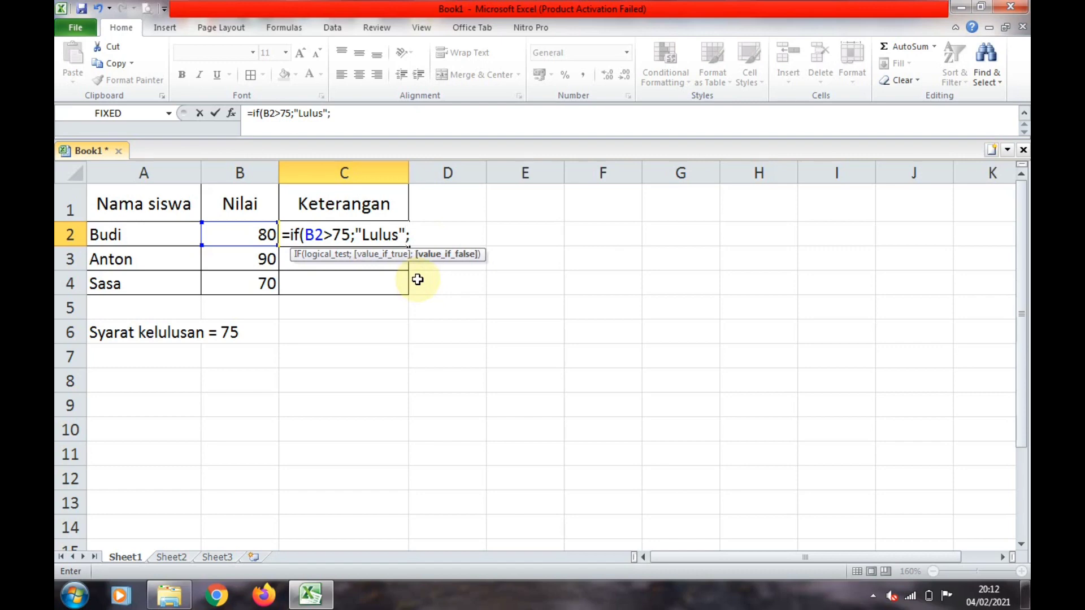
text("Tidak)
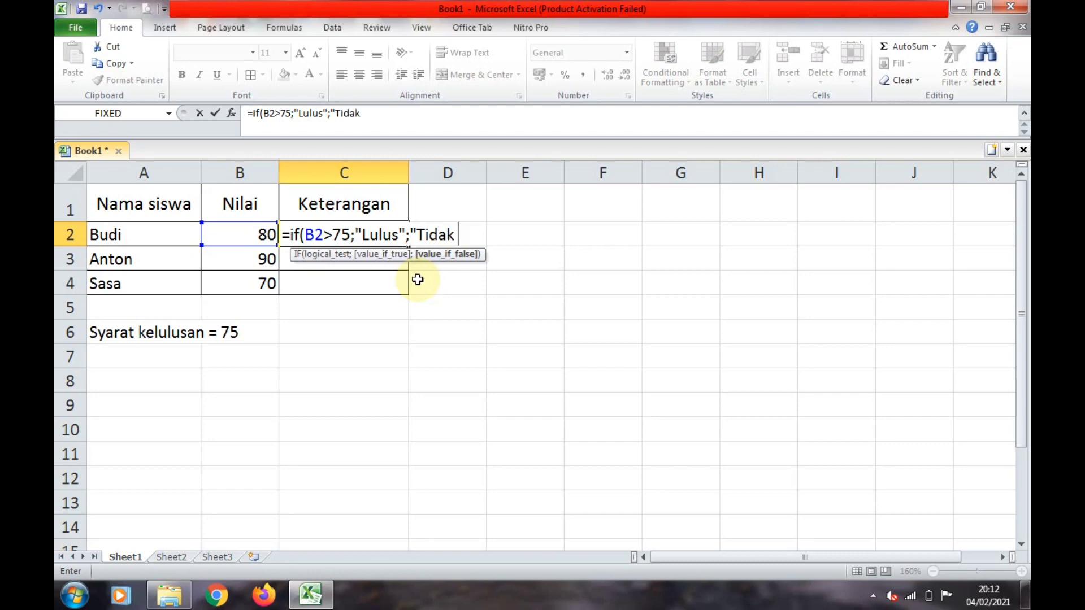
text( lulus)
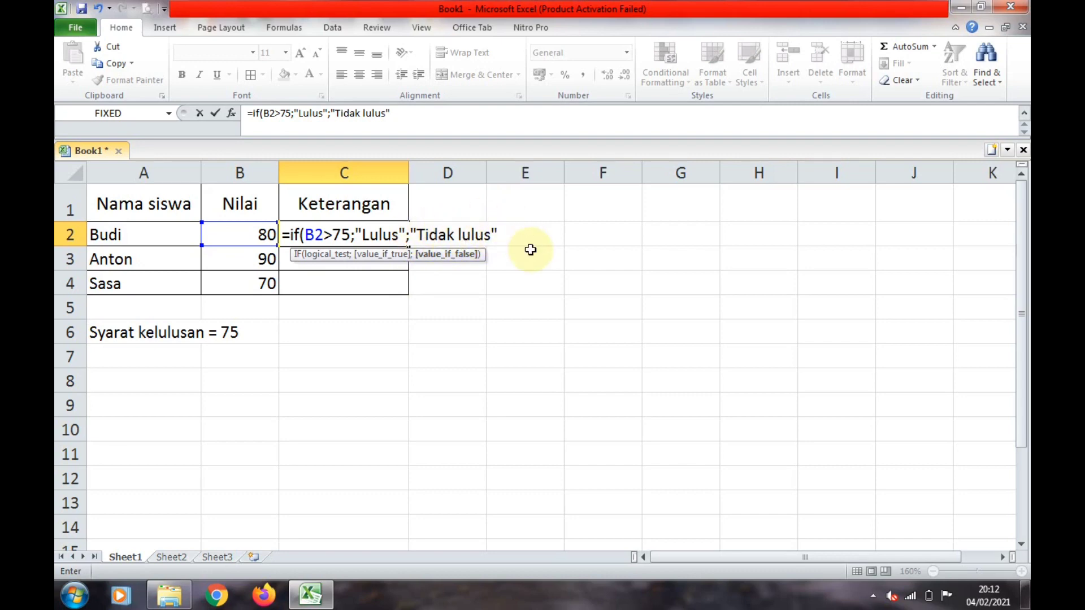
text())
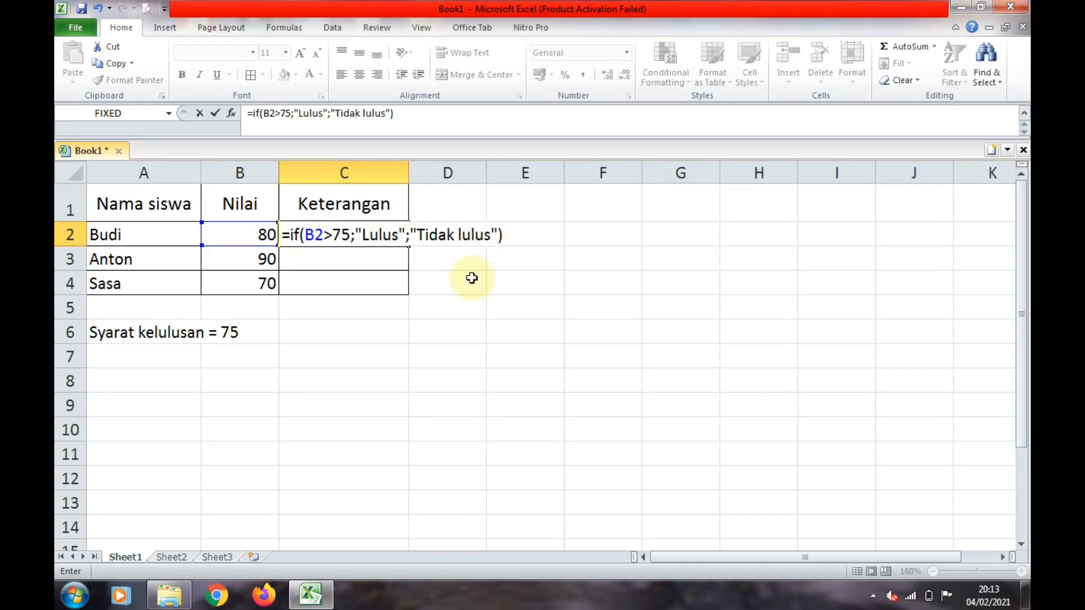
key(Return)
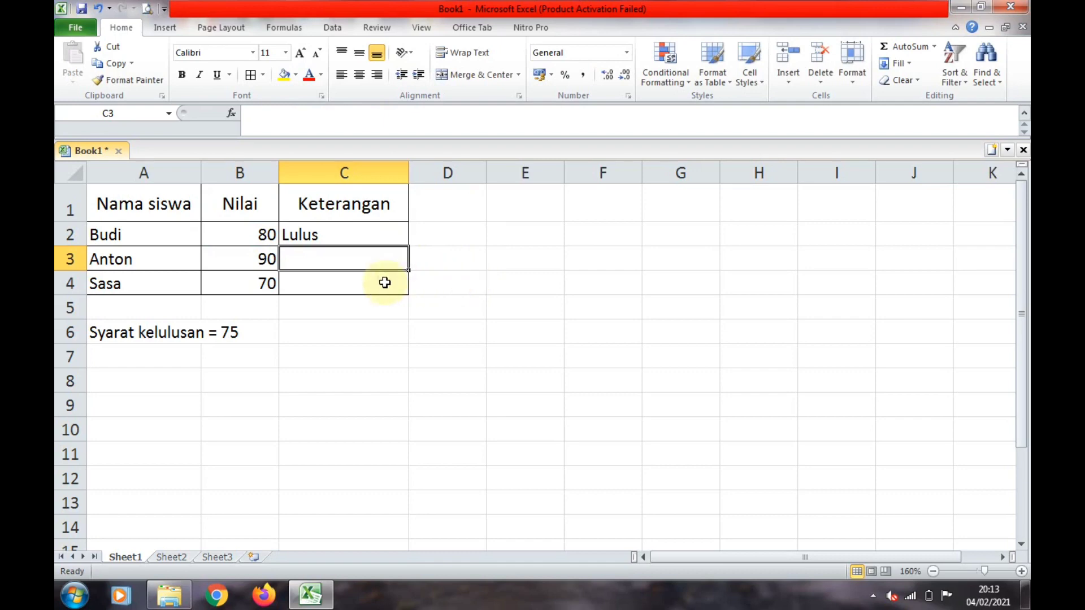
- Fill the IF formula from C2 down through C4
click(328, 236)
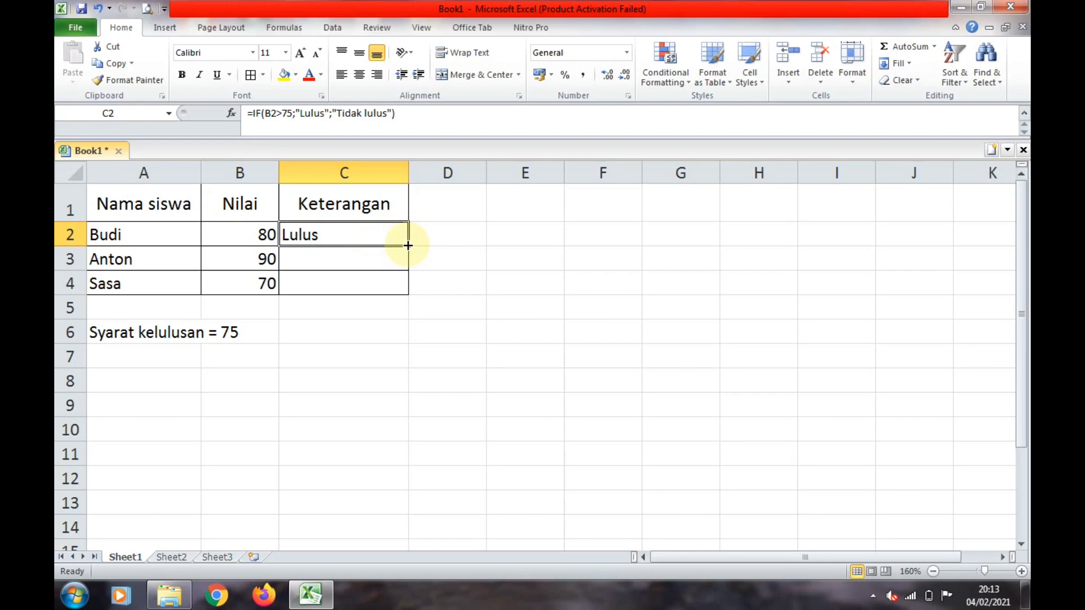
drag(408, 246, 408, 285)
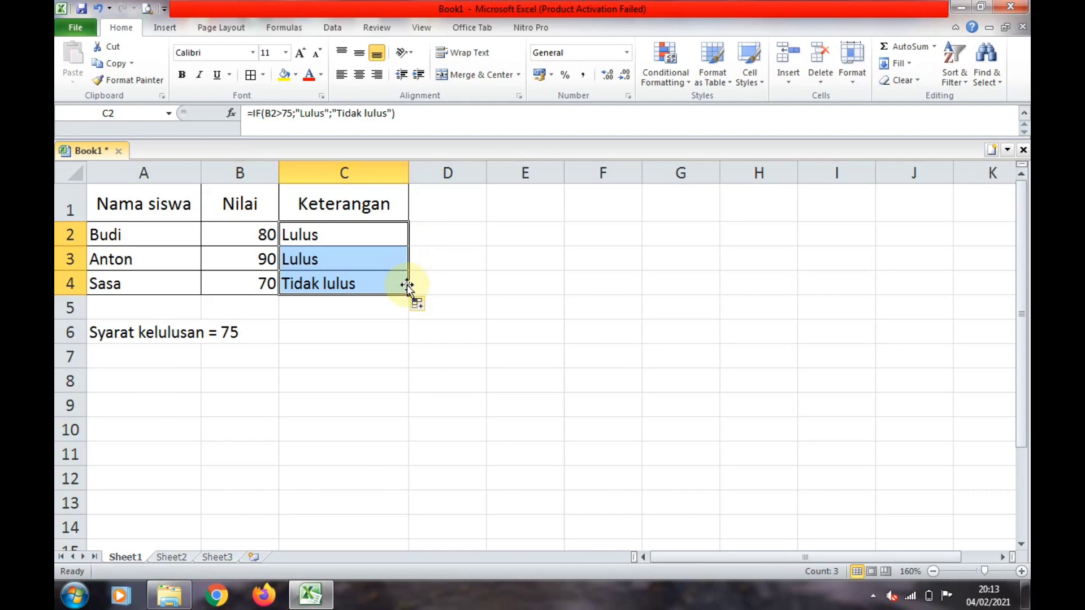
click(342, 318)
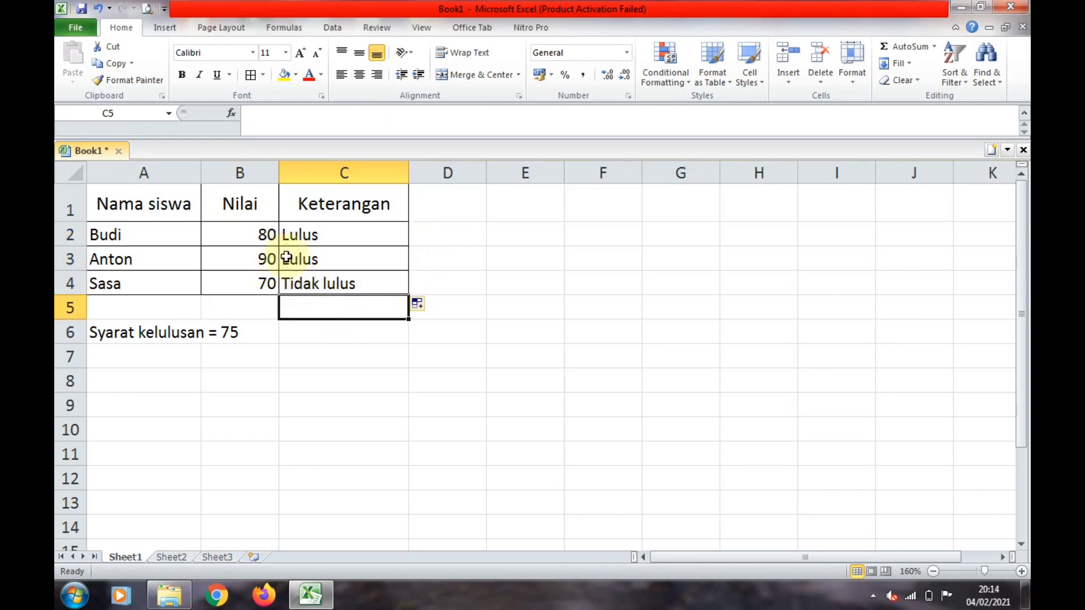
- Check the scores in B3 and B4 against the pass or fail results in C3 and C4
click(263, 259)
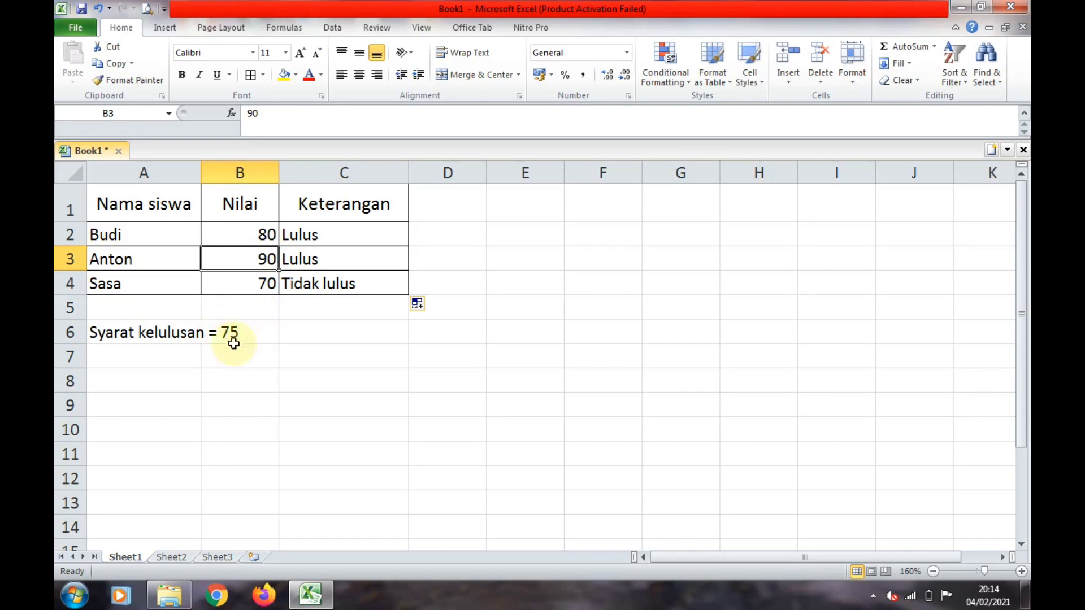
click(308, 261)
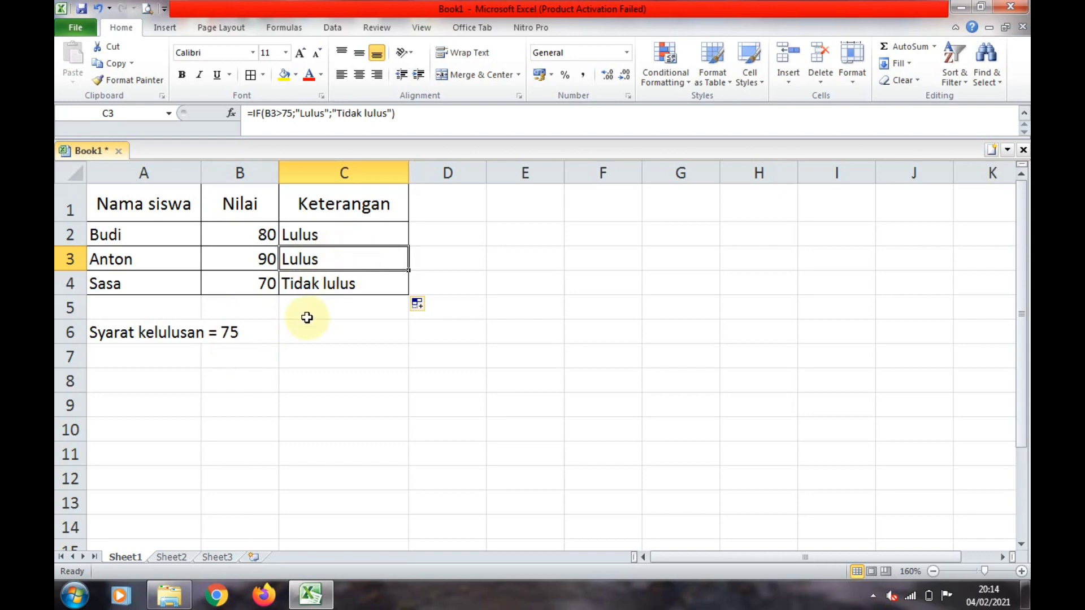
click(254, 288)
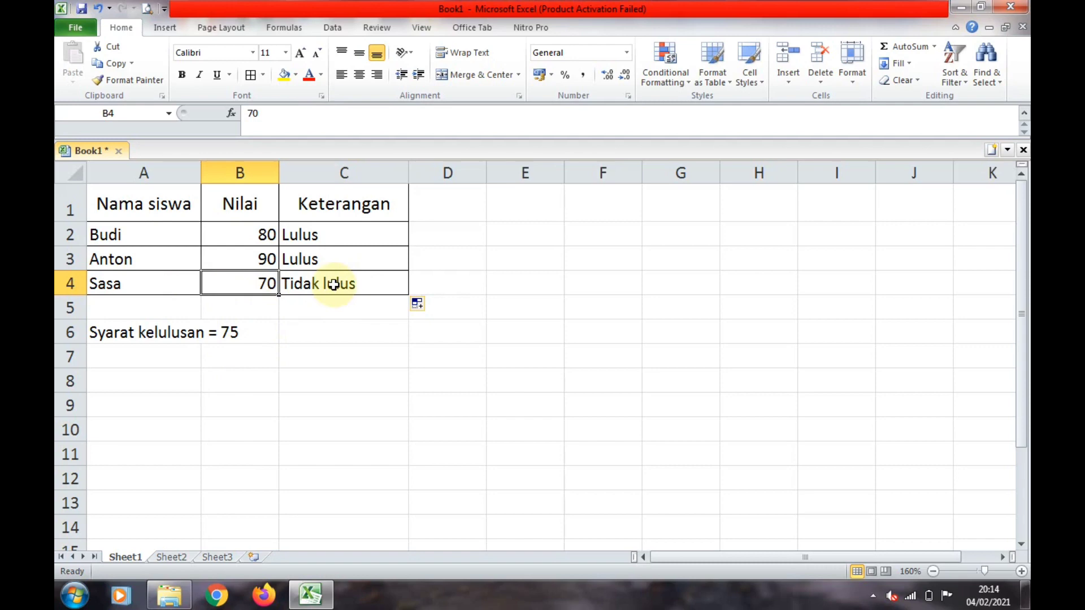
click(372, 286)
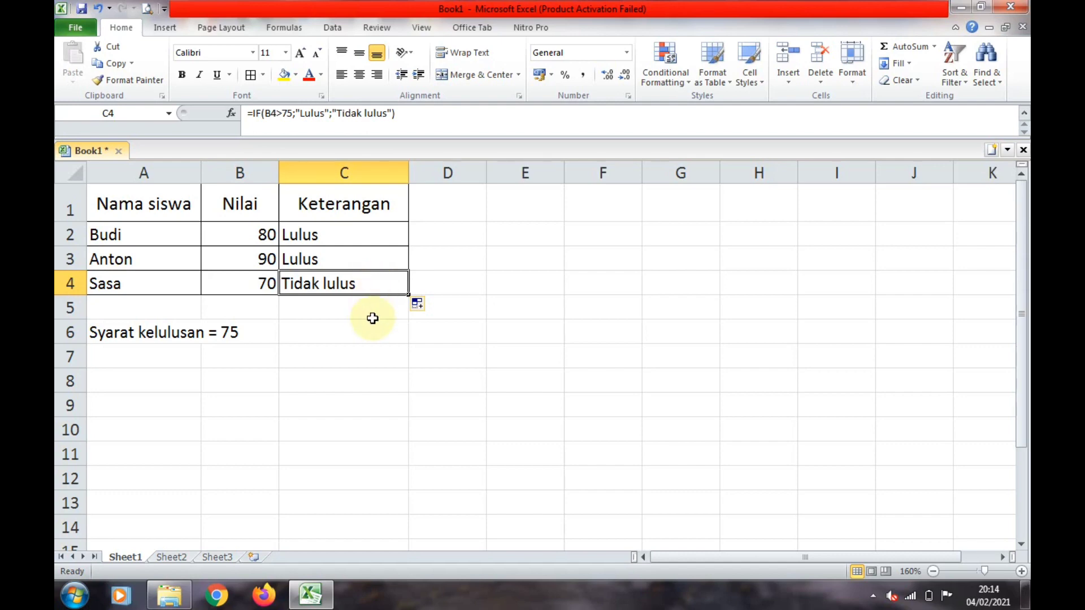
- Clear the contents of the Keterangan cells C2:C4
key(shift+Up)
key(shift+Up)
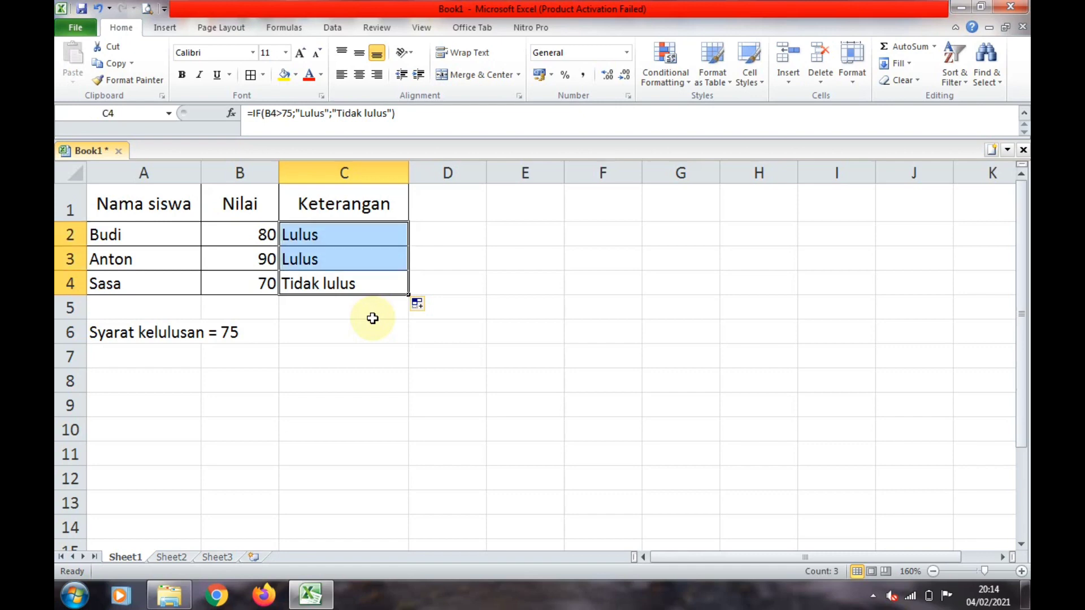
key(Delete)
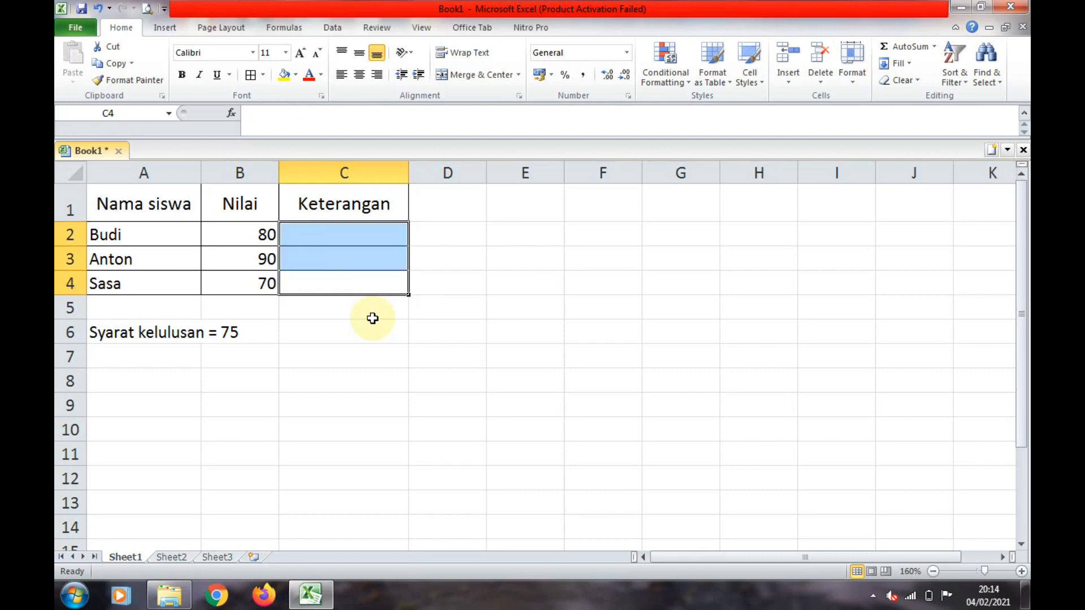
- Enter the formula =IF(B2>75;"Lulus";"Tidak lulus") in cell C2
click(363, 231)
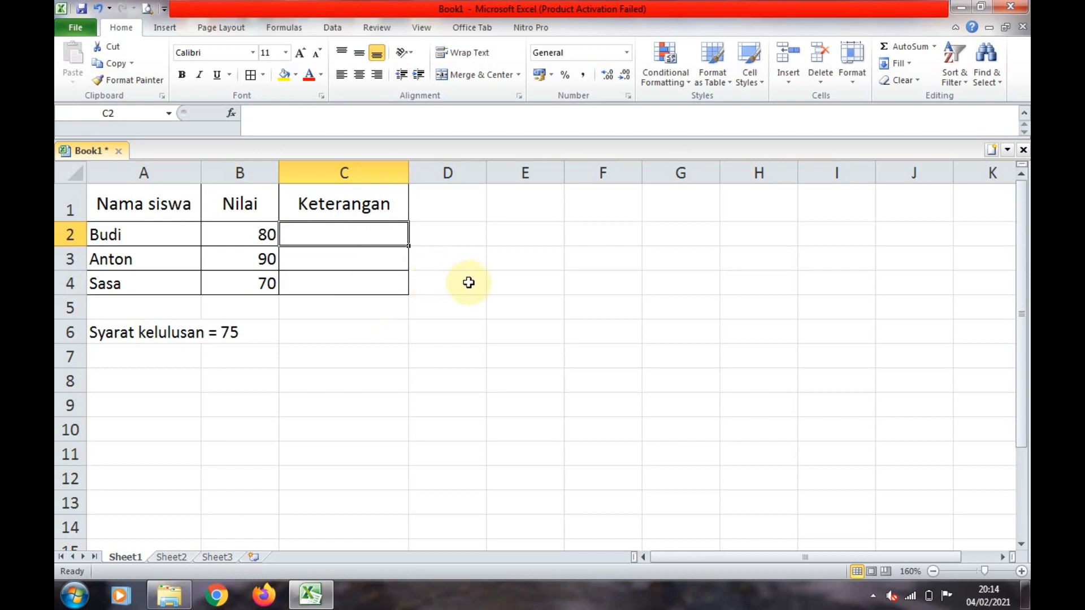
text(=)
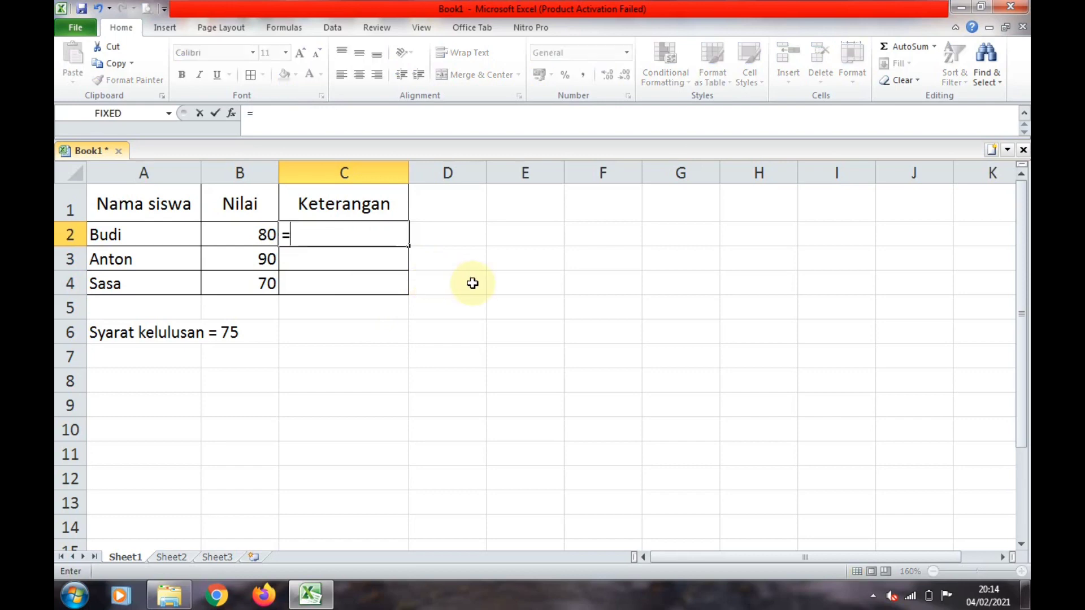
text(if)
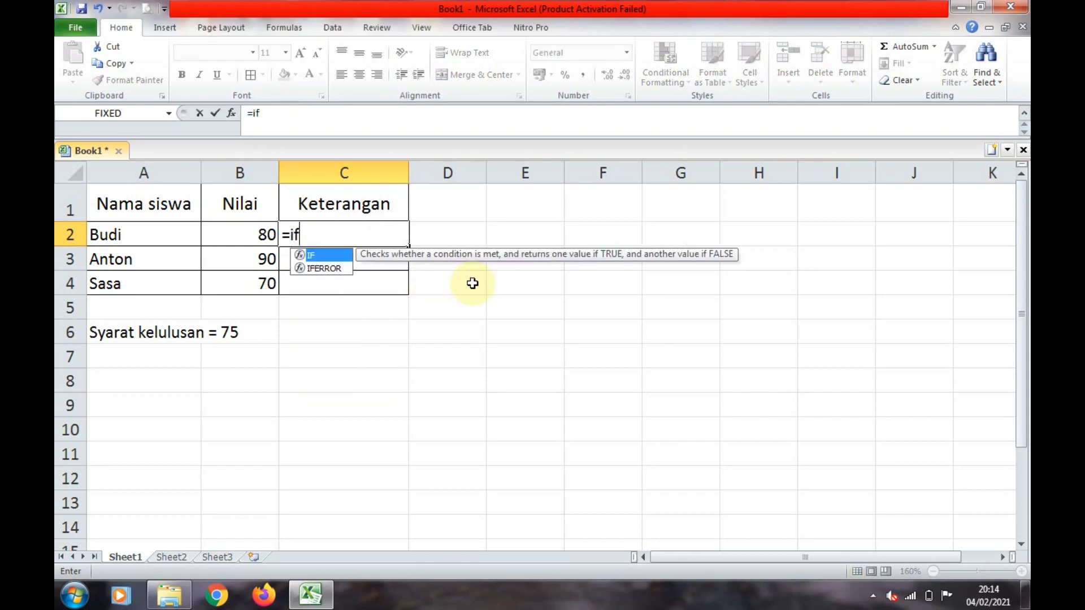
text(()
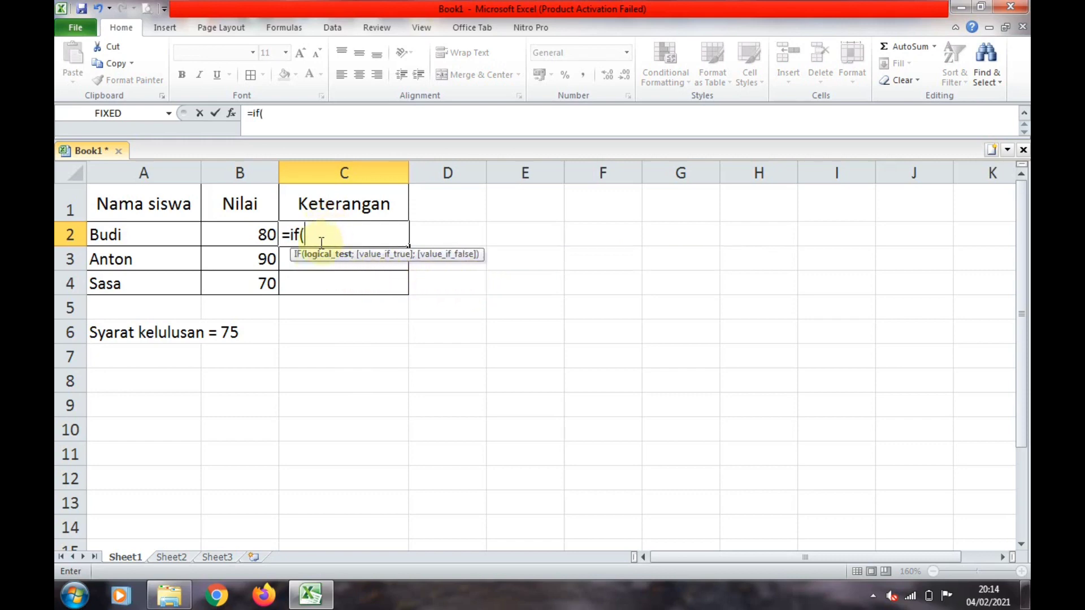
key(BackSpace)
key(BackSpace)
key(BackSpace)
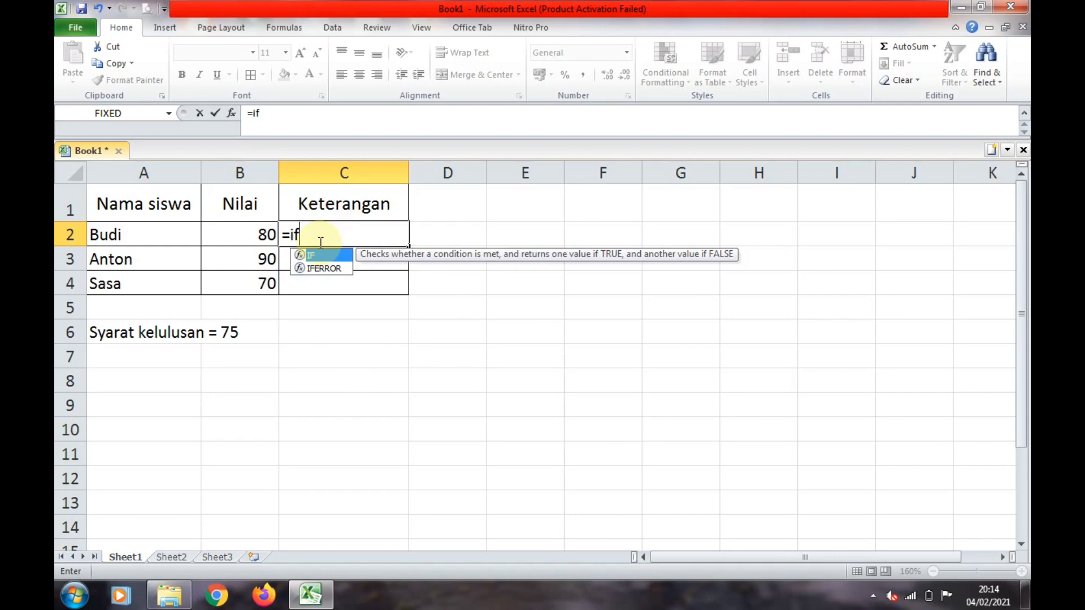
text(()
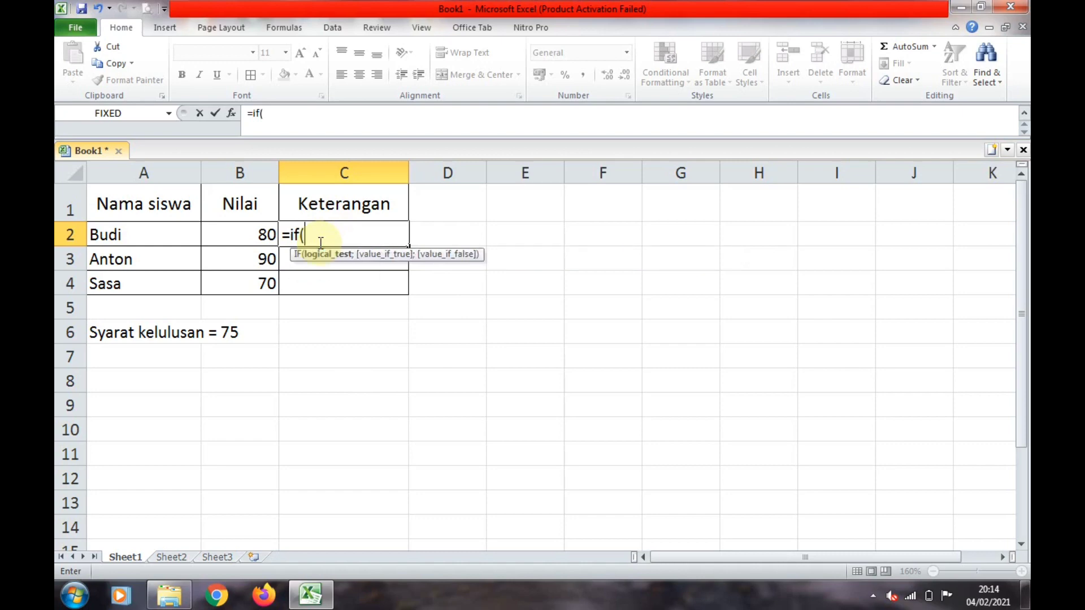
click(268, 232)
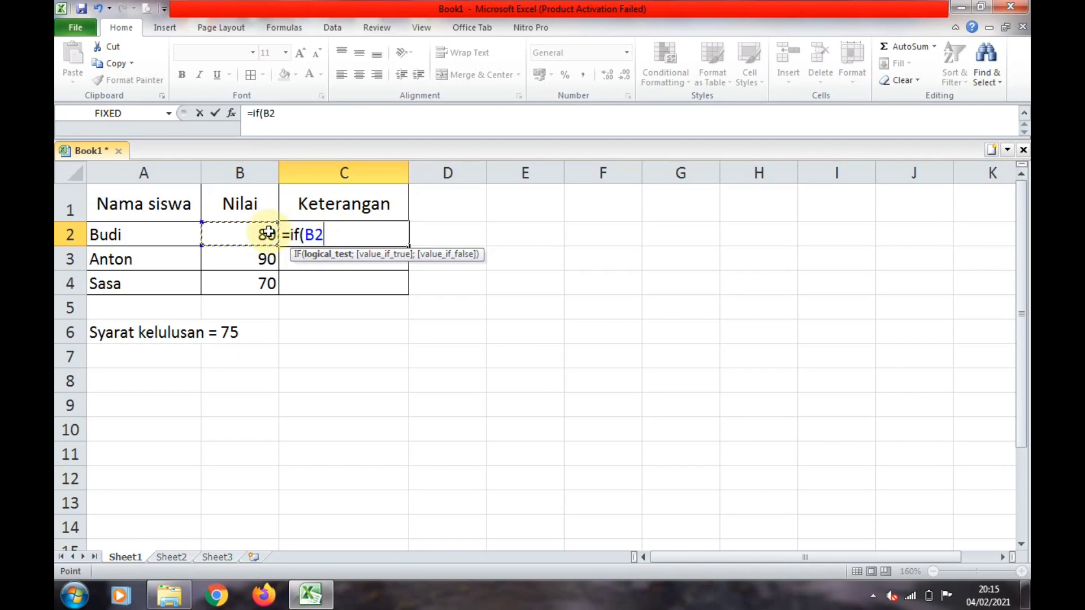
text(>75)
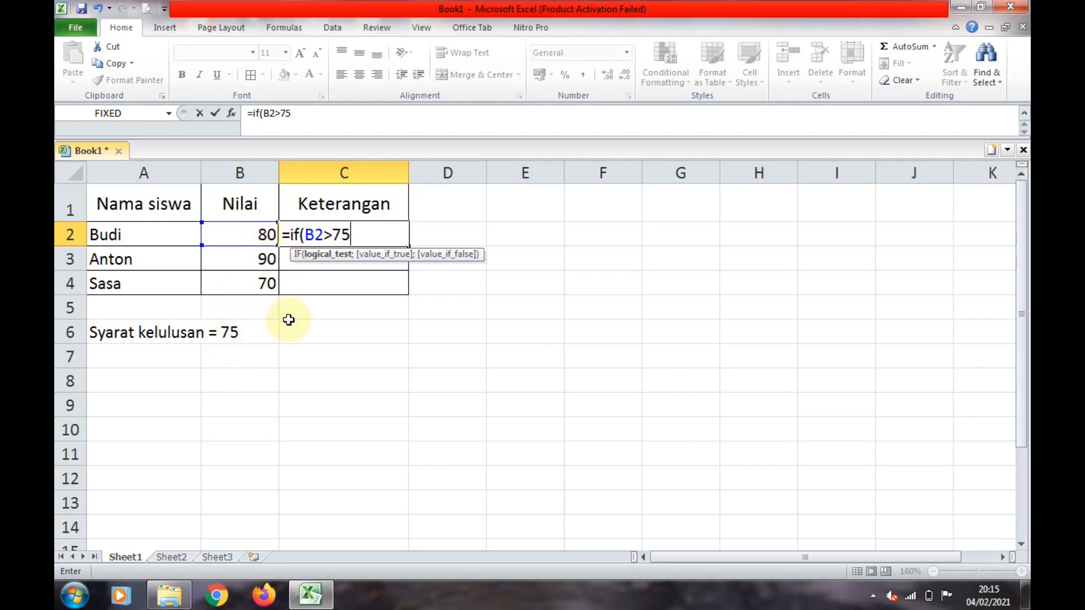
text(;)
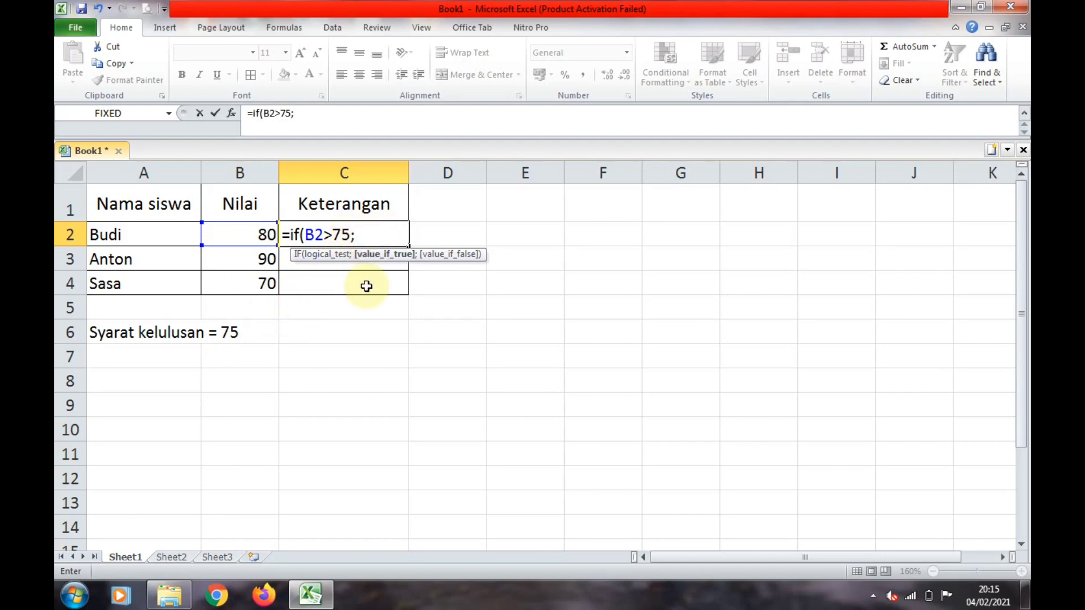
text("Lulus")
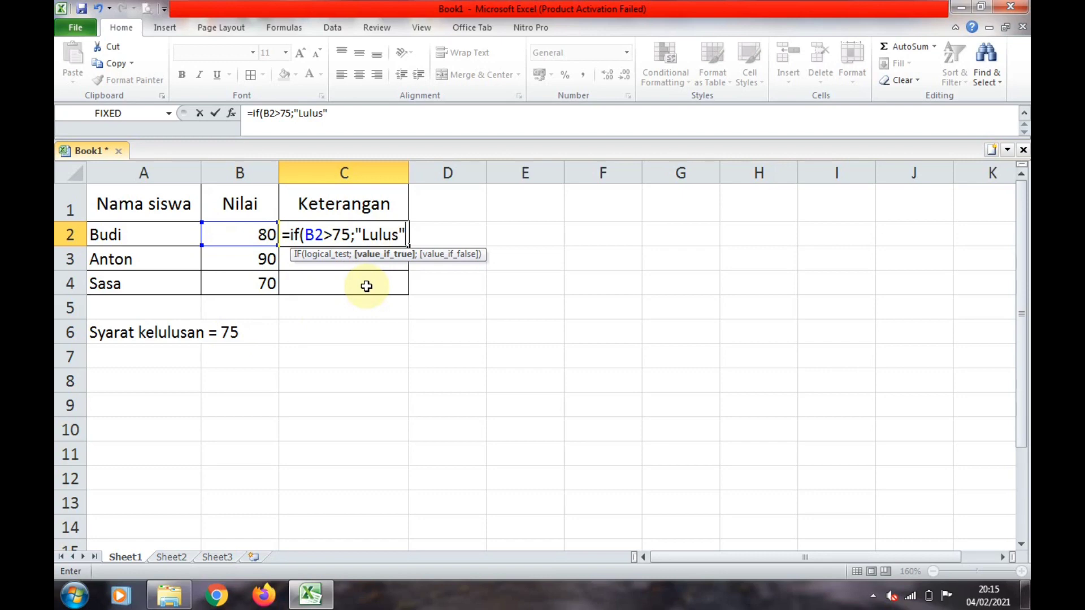
text(;)
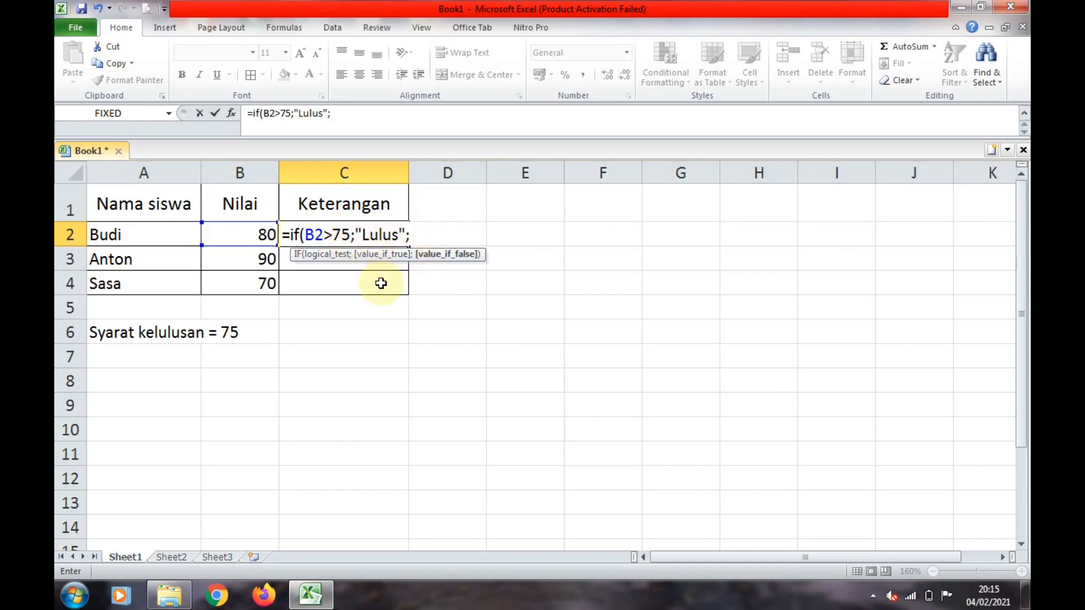
text("Tidak lulus)
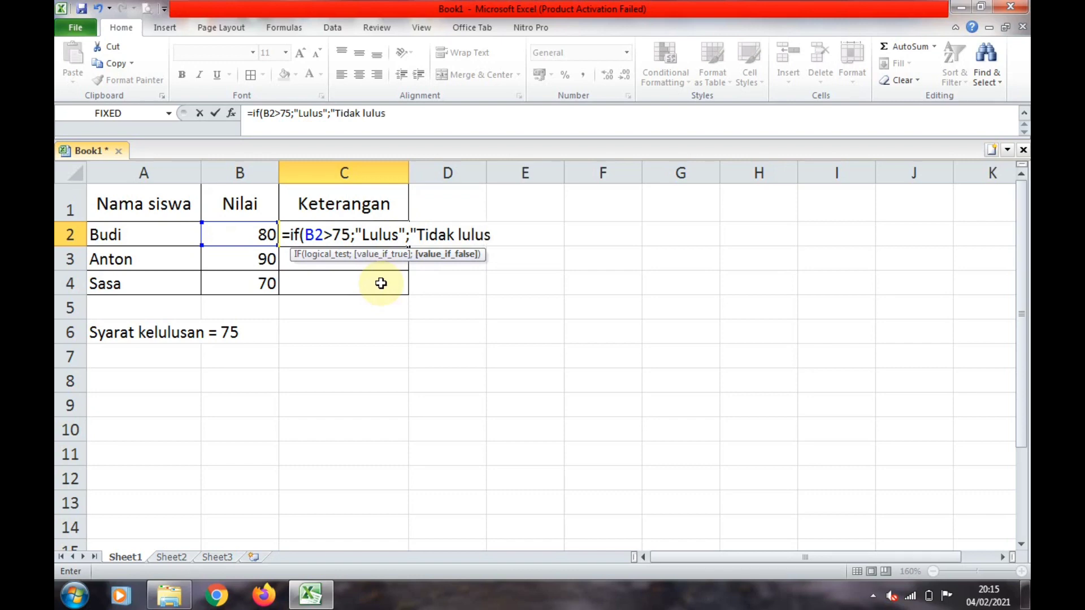
text("))
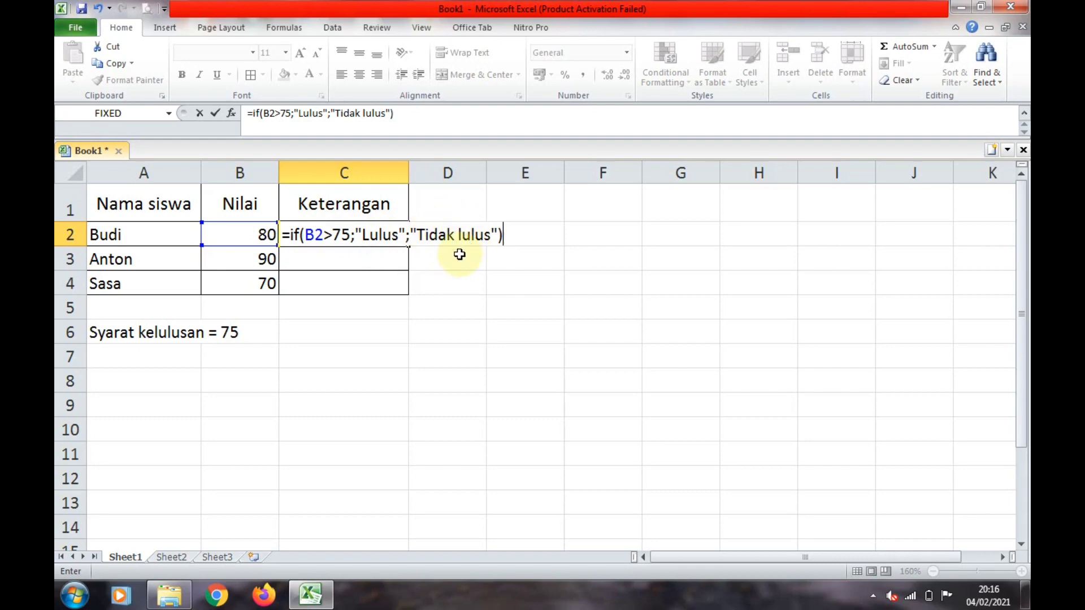
key(Return)
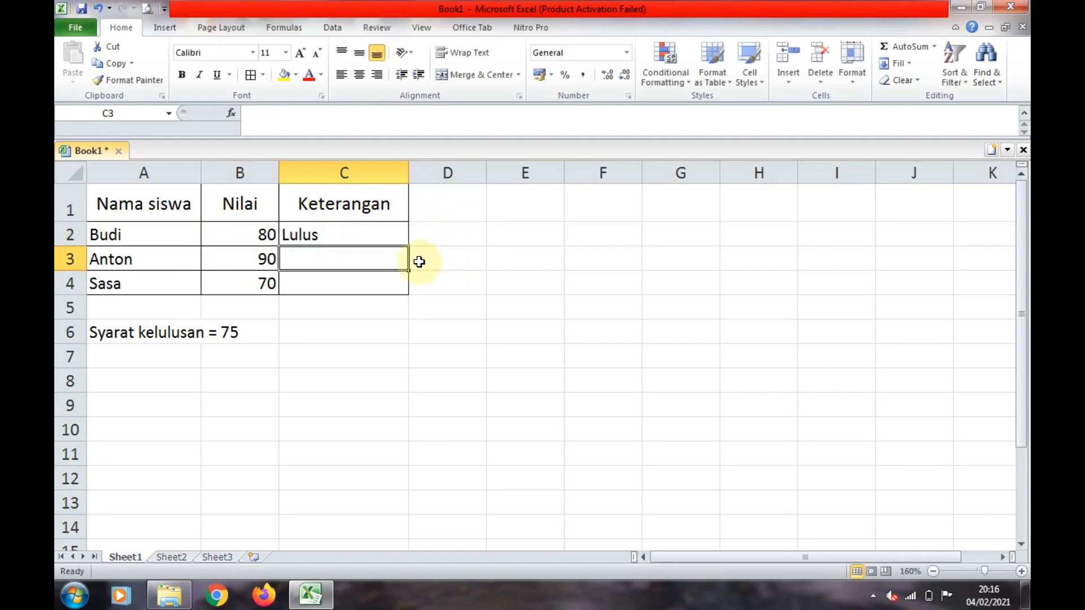
- Fill the IF formula from C2 down through C4 to mark the remaining students
click(374, 232)
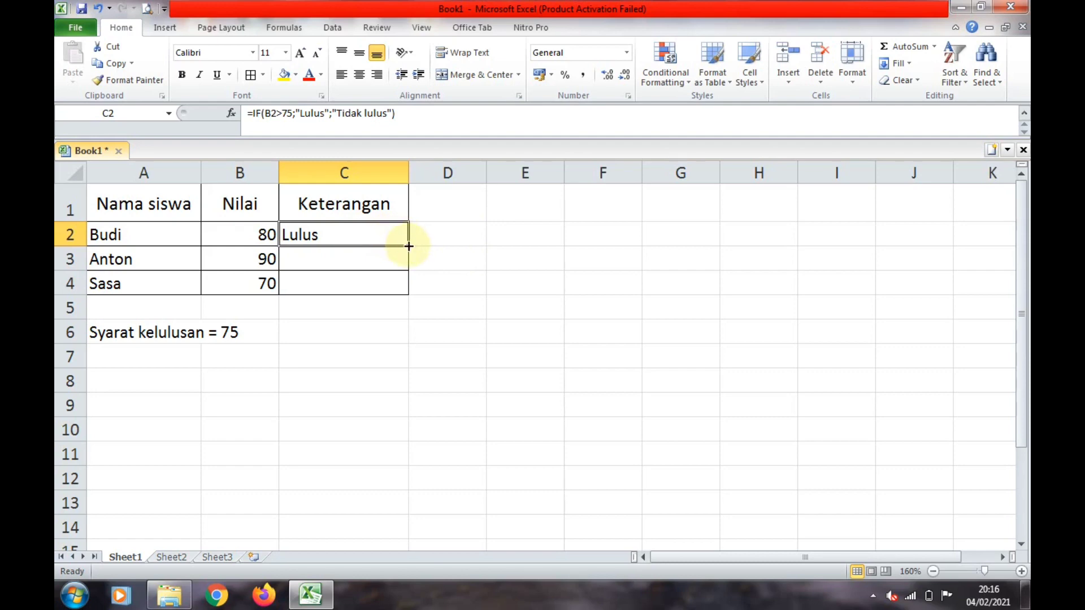
drag(408, 246, 407, 289)
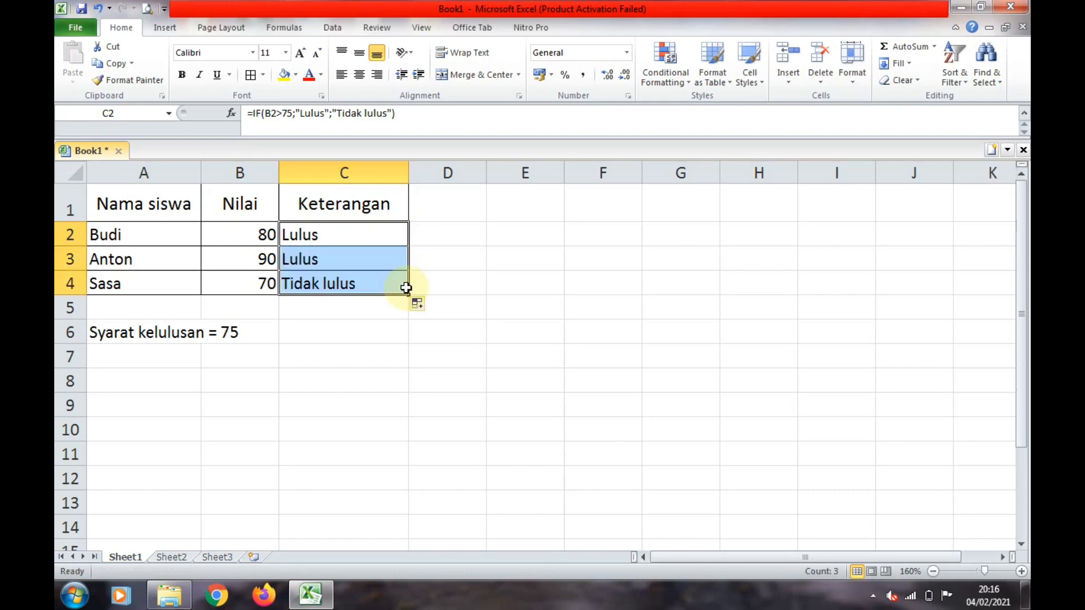
click(404, 326)
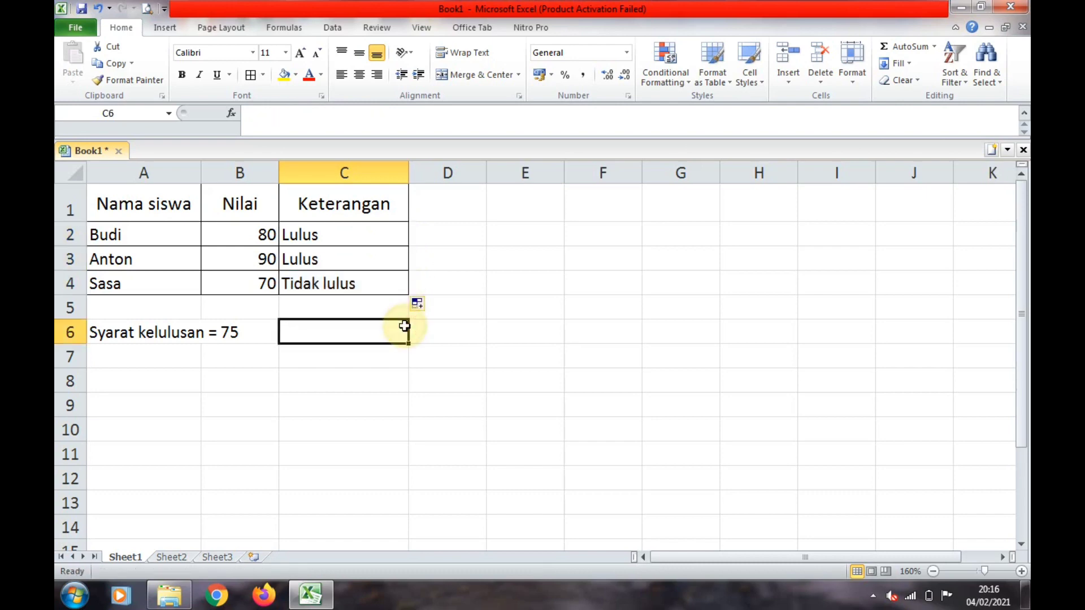